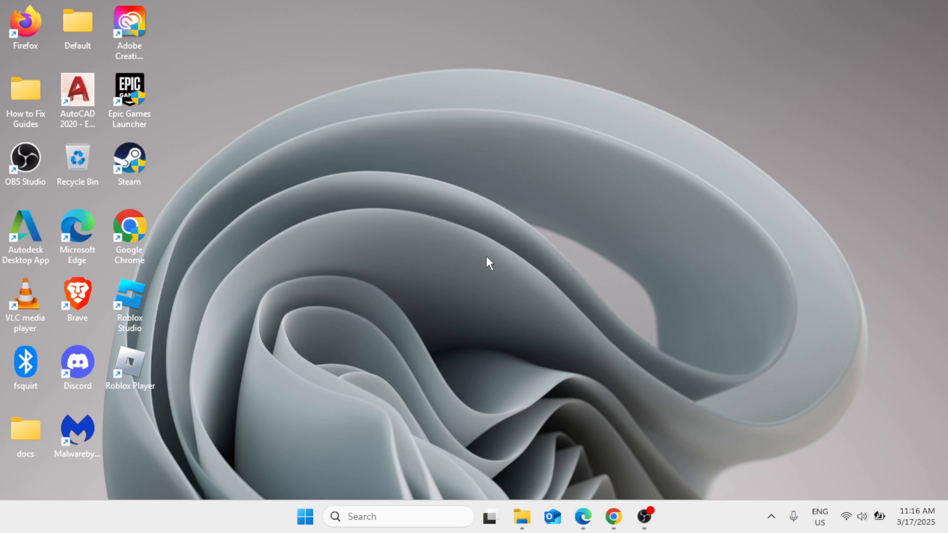
- Start Outlook in safe mode from the Run dialog with the command outlook.exe /safe
{"action": "key", "text": "super+r"}
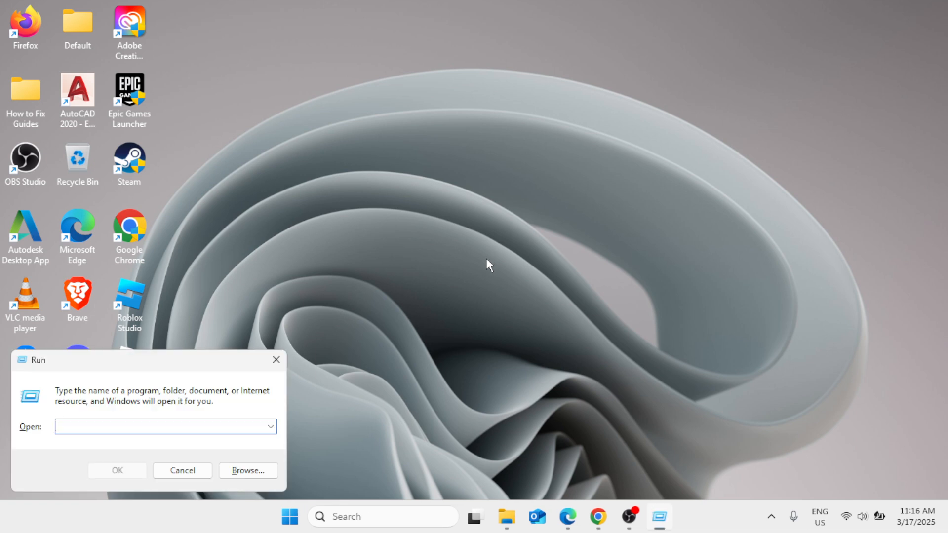
{"action": "left_click_drag", "start_coordinate": [204, 357], "coordinate": [467, 183]}
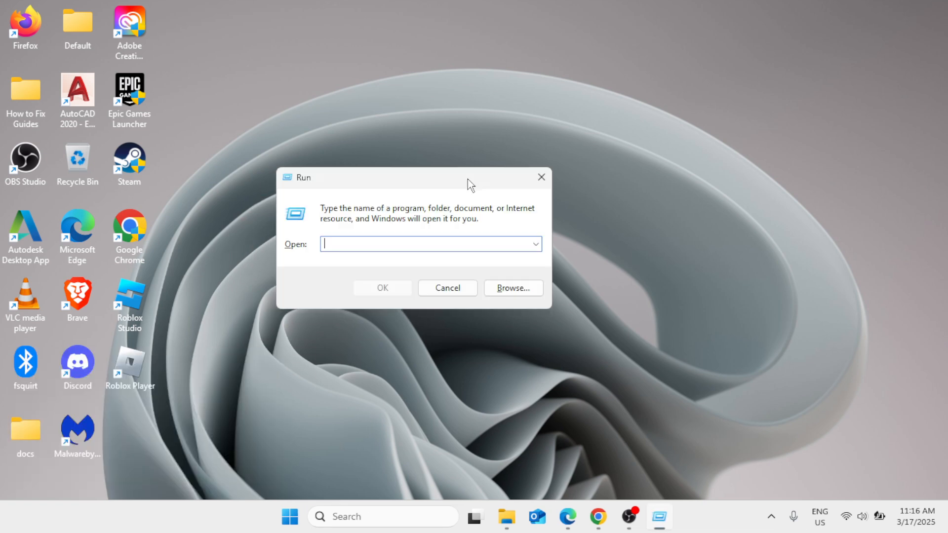
{"action": "right_click", "coordinate": [288, 518]}
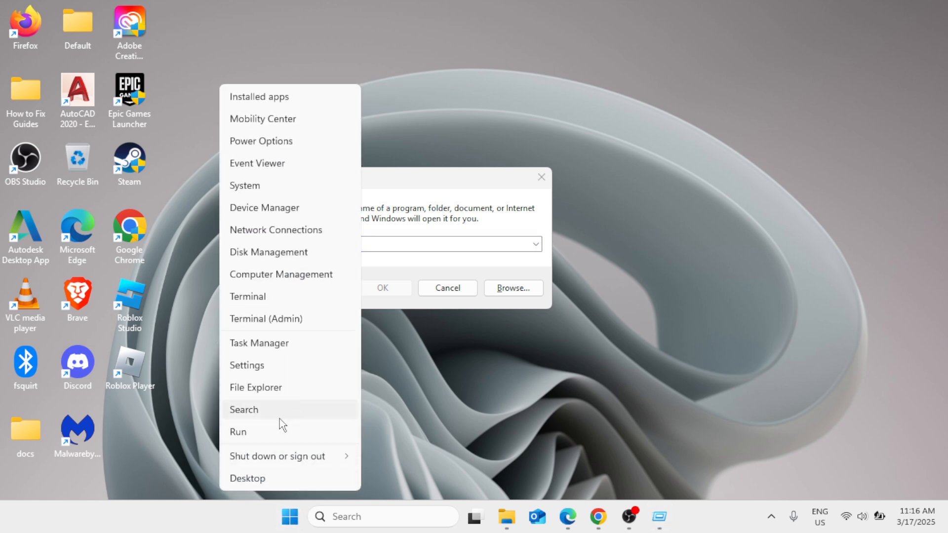
{"action": "left_click", "coordinate": [273, 433]}
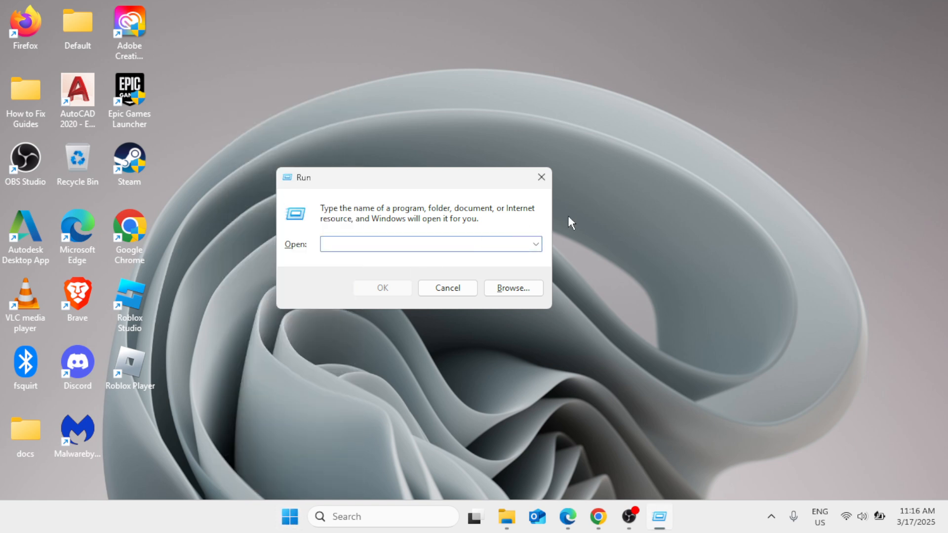
{"action": "type", "text": "outlook.exe"}
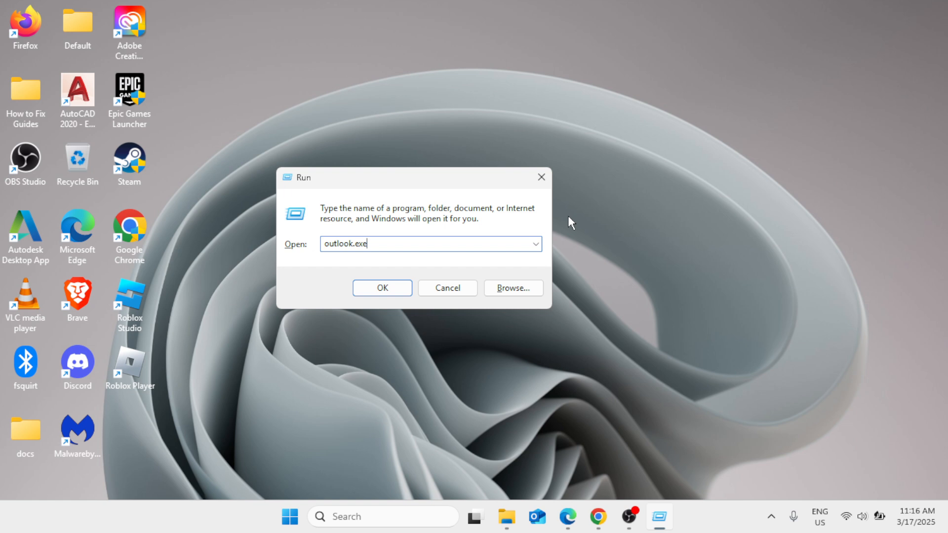
{"action": "type", "text": " /safe"}
{"action": "left_click", "coordinate": [389, 291]}
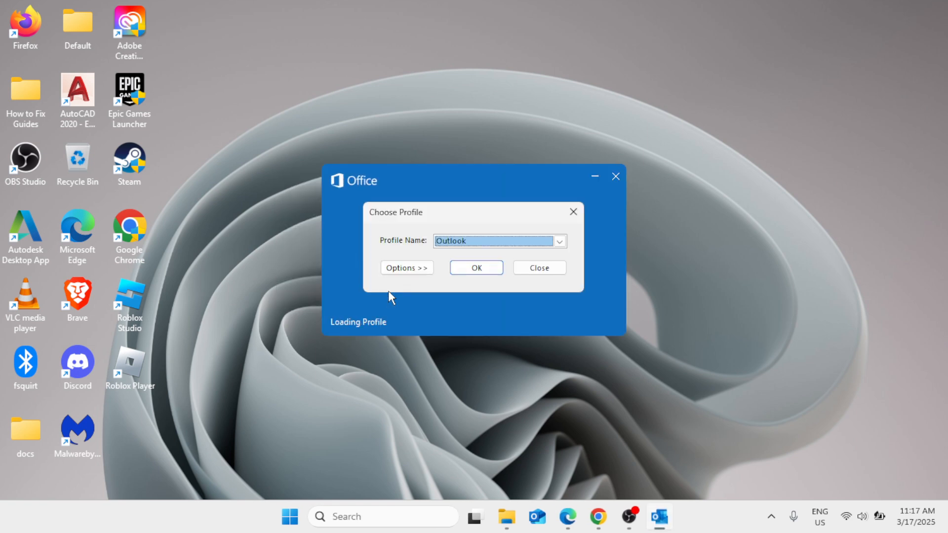
- Load the Outlook profile and dismiss the Microsoft 365 getting-started window
{"action": "left_click", "coordinate": [473, 271]}
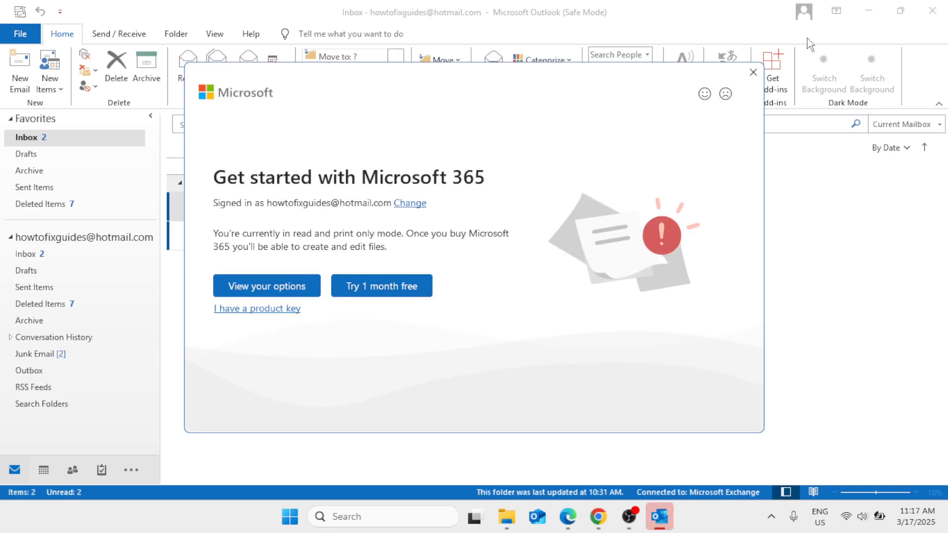
{"action": "left_click", "coordinate": [752, 73]}
{"action": "left_click", "coordinate": [552, 326]}
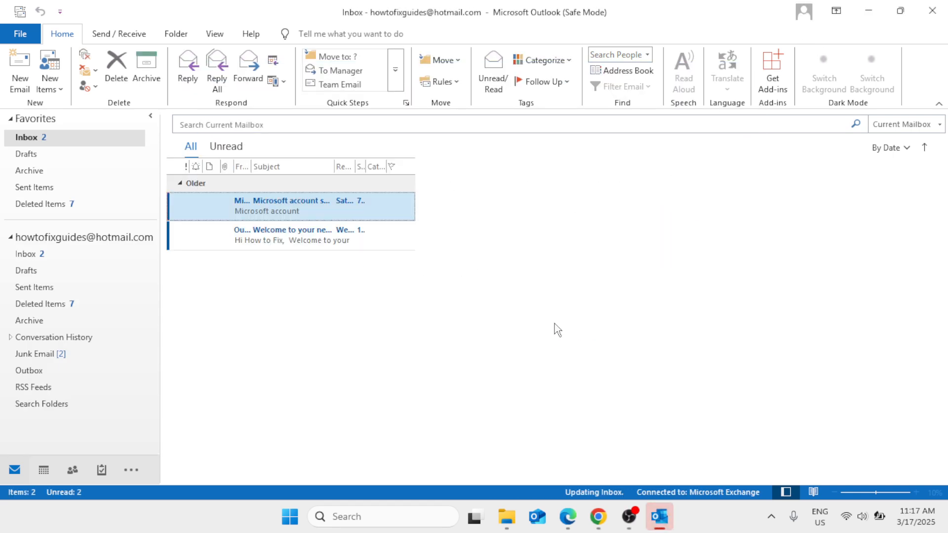
{"action": "left_click", "coordinate": [940, 121]}
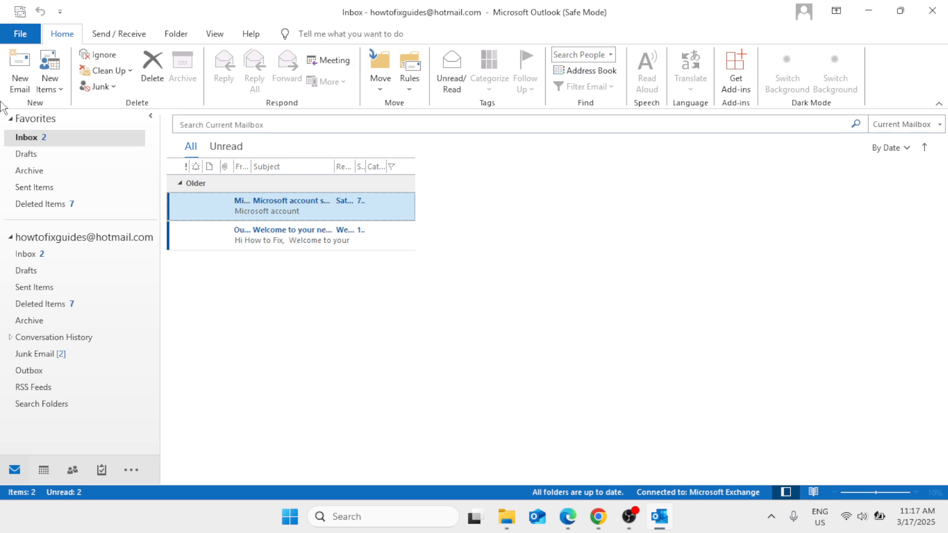
- Run Update Now for Microsoft 365 and Office from the Office Account page, and close Outlook
{"action": "left_click", "coordinate": [21, 34]}
{"action": "left_click", "coordinate": [48, 412]}
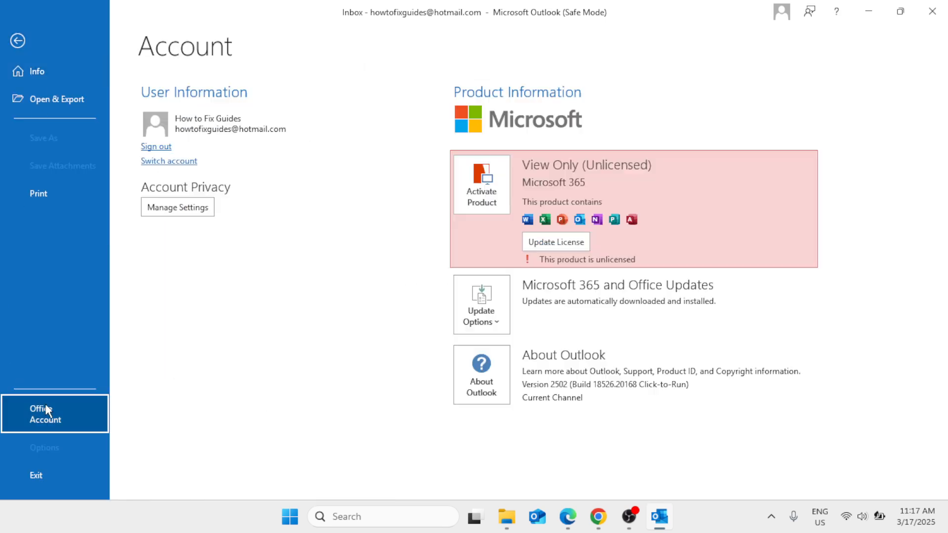
{"action": "left_click", "coordinate": [487, 315]}
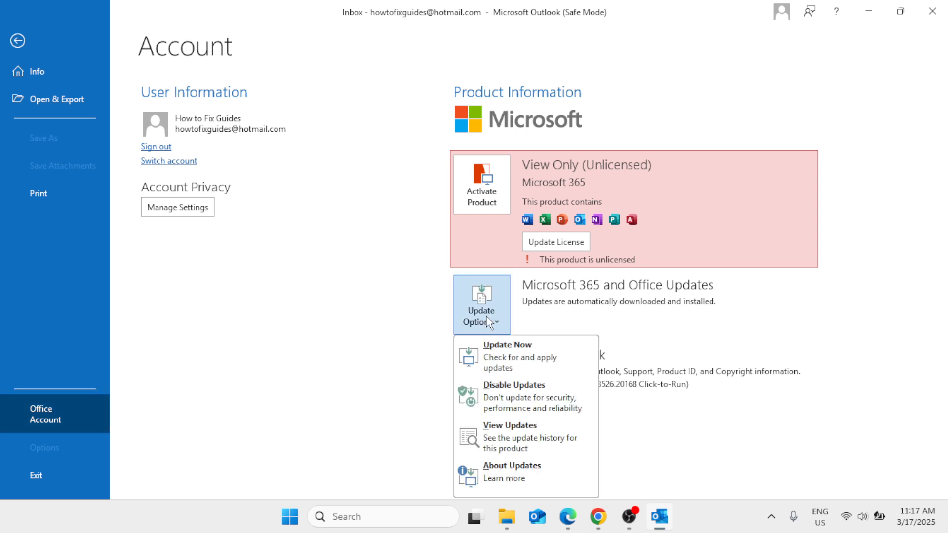
{"action": "left_click", "coordinate": [493, 354]}
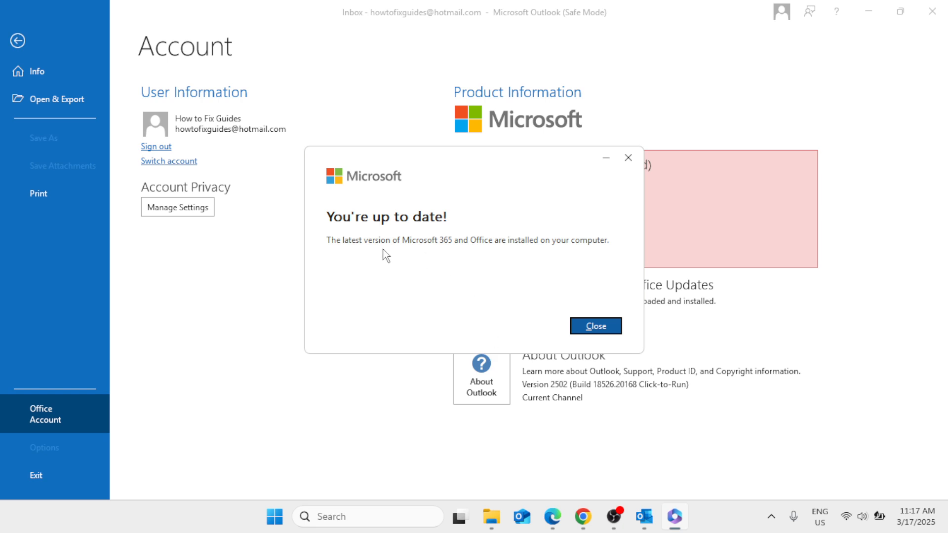
{"action": "left_click", "coordinate": [595, 325]}
{"action": "left_click", "coordinate": [927, 9]}
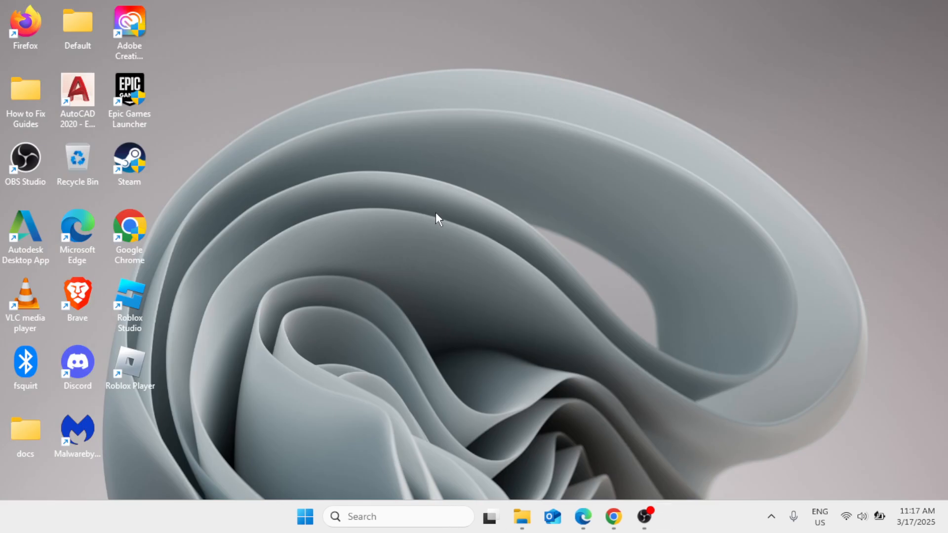
- Switch to Windows Settings and open the list of installed apps
{"action": "left_click", "coordinate": [305, 517]}
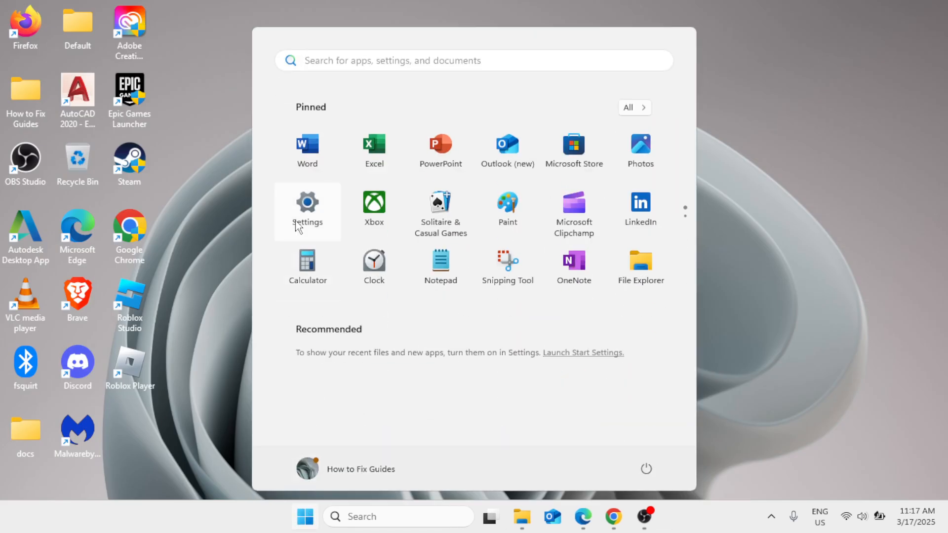
{"action": "left_click", "coordinate": [319, 216]}
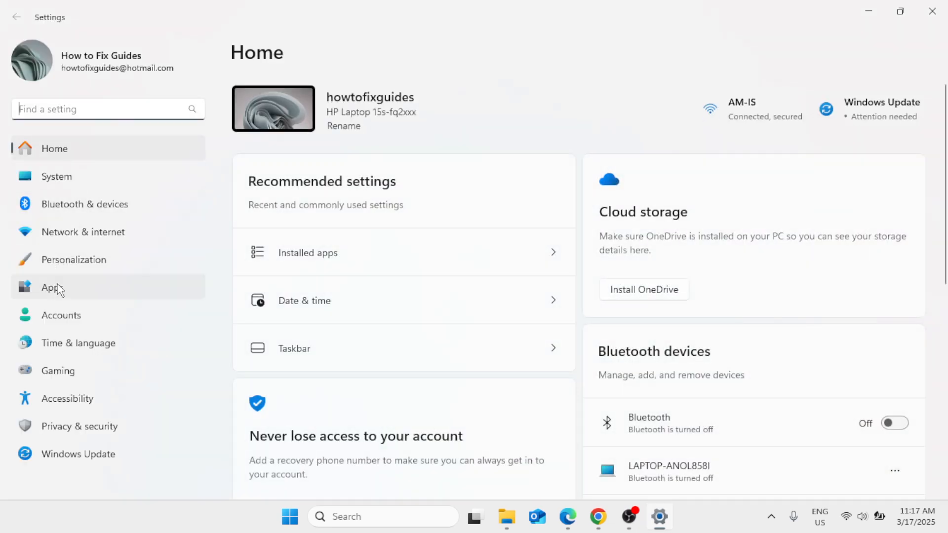
{"action": "left_click", "coordinate": [57, 287]}
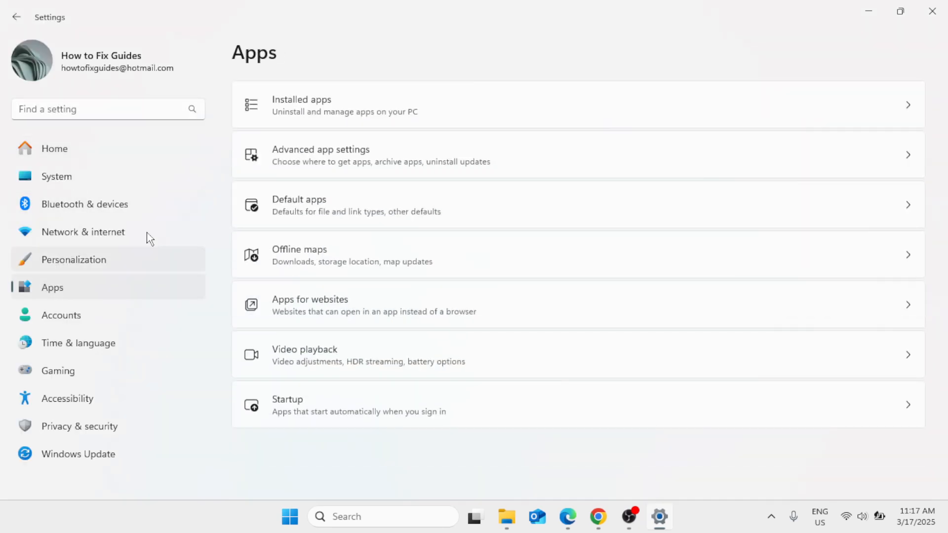
{"action": "left_click", "coordinate": [333, 108]}
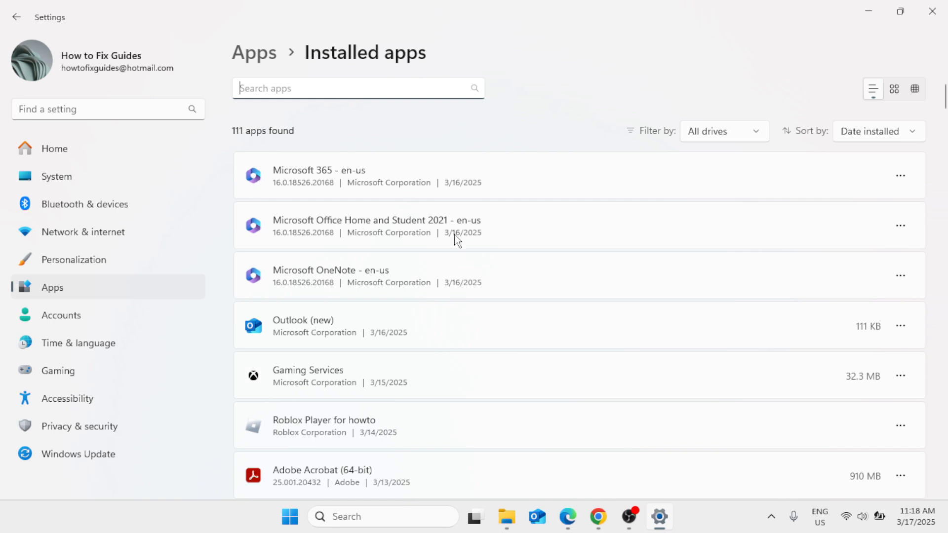
- Choose to modify Microsoft Office Home and Student 2021 with a Quick Repair, and dismiss the repair confirmation
{"action": "left_click", "coordinate": [900, 226]}
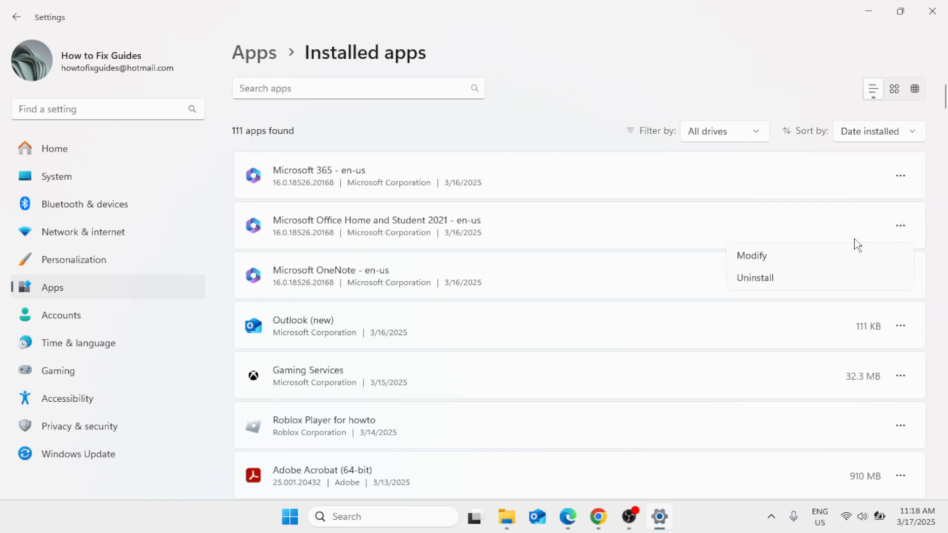
{"action": "left_click", "coordinate": [773, 256]}
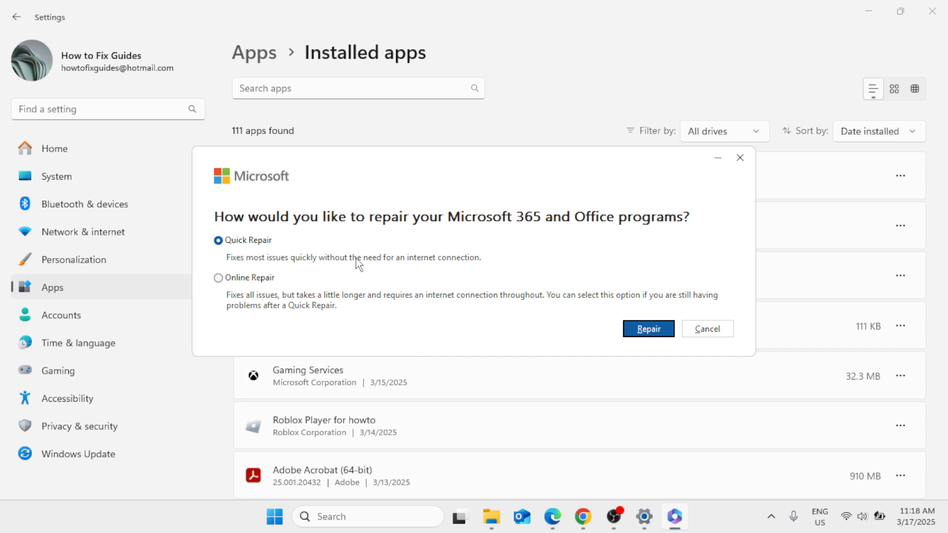
{"action": "left_click", "coordinate": [658, 332]}
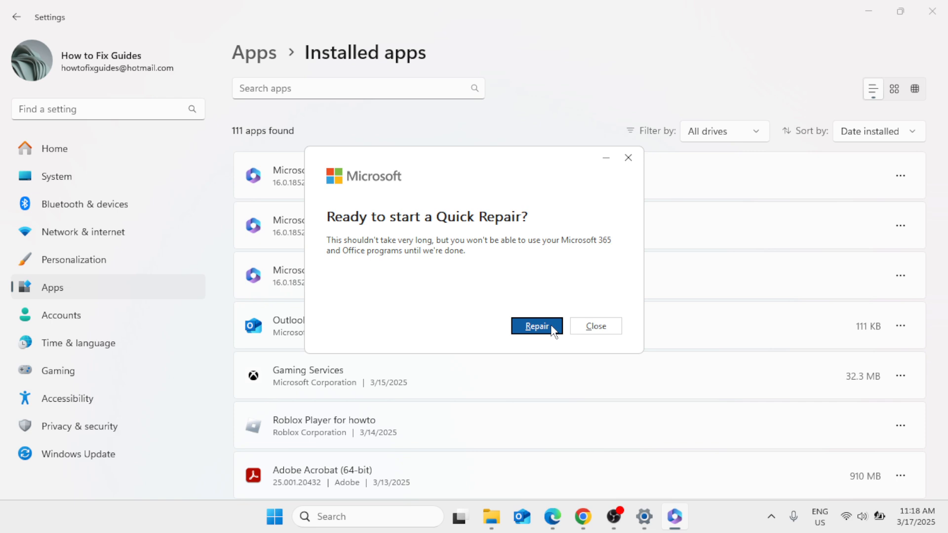
{"action": "left_click", "coordinate": [628, 158]}
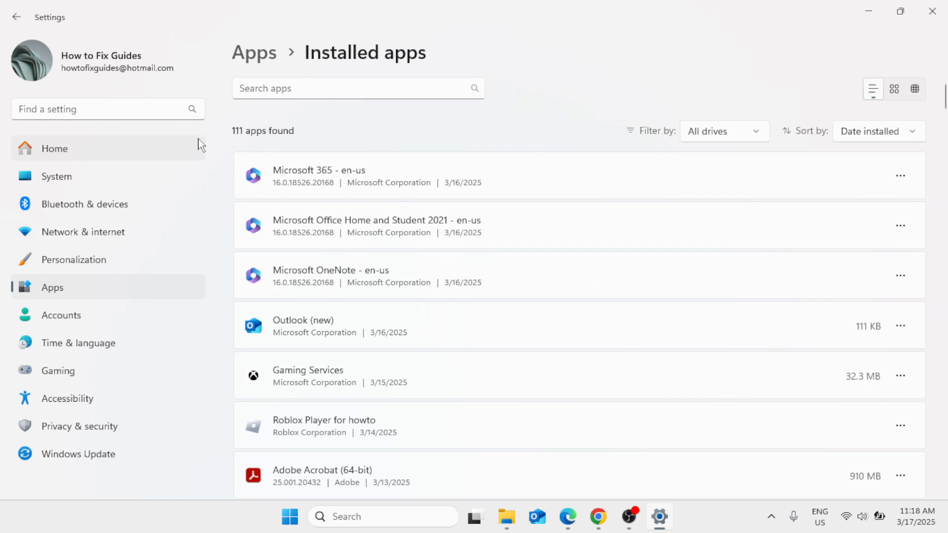
- Choose an Online Repair for Microsoft Office Home and Student 2021, dismiss the repair confirmation, and close Settings
{"action": "left_click", "coordinate": [900, 225]}
{"action": "left_click", "coordinate": [798, 255]}
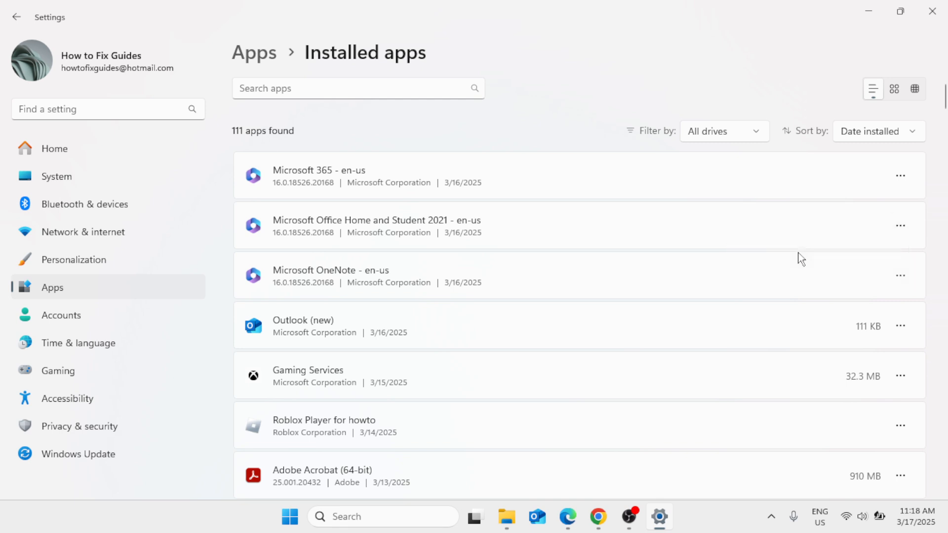
{"action": "left_click", "coordinate": [218, 278]}
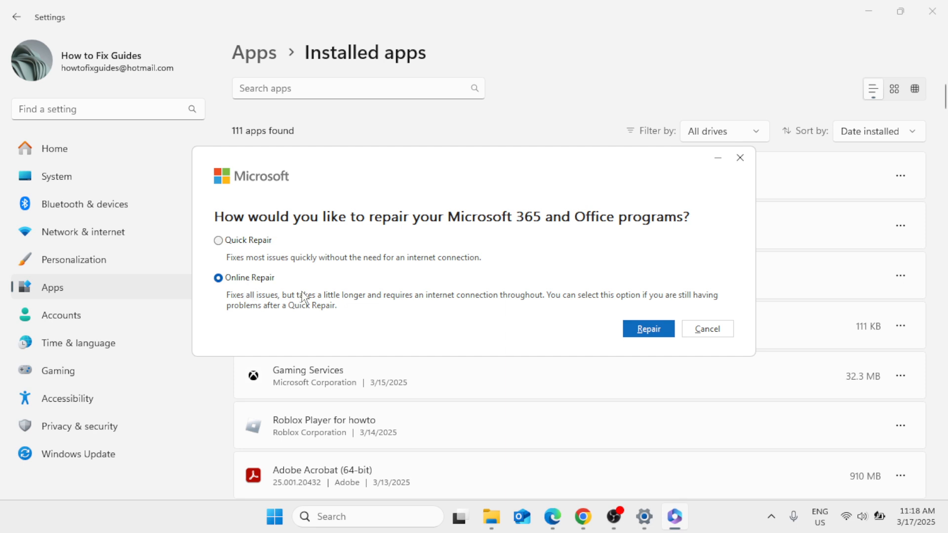
{"action": "left_click", "coordinate": [651, 328]}
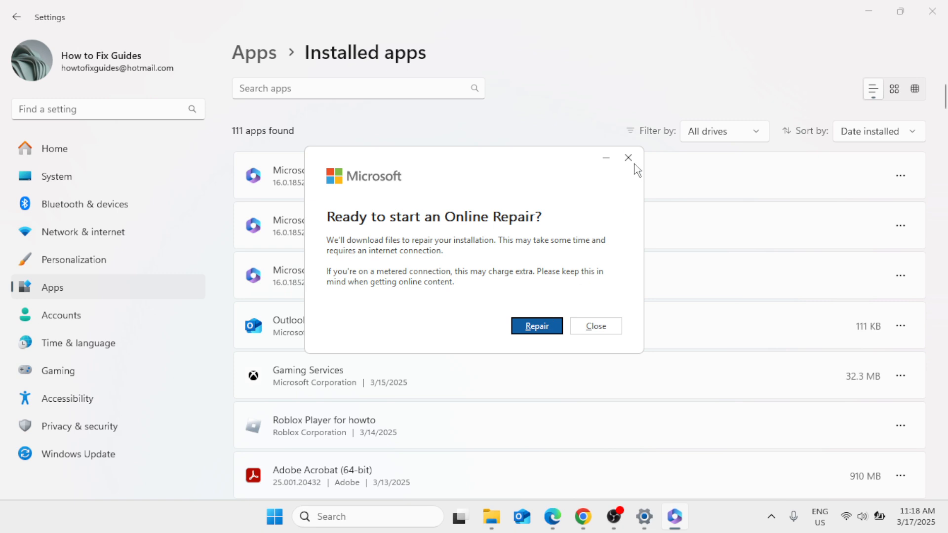
{"action": "left_click", "coordinate": [627, 158]}
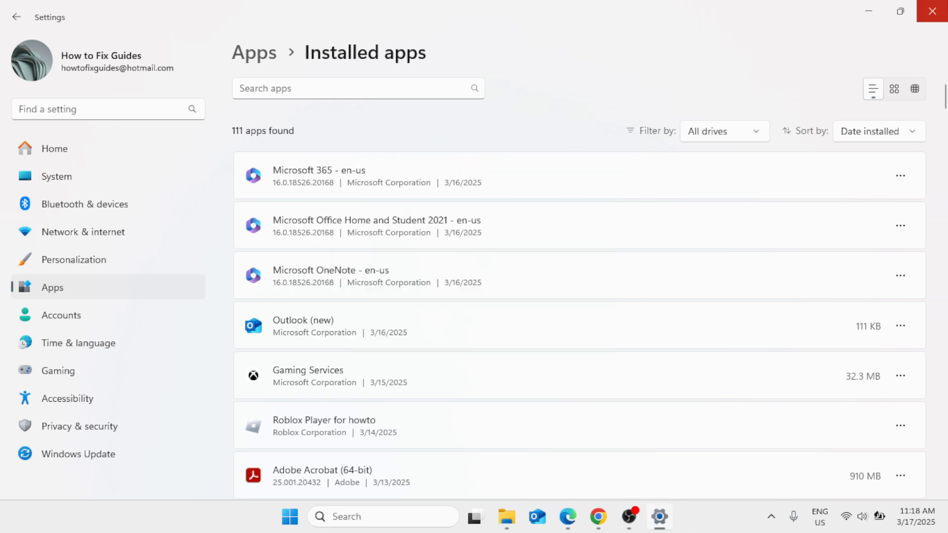
{"action": "left_click", "coordinate": [932, 10]}
- Search Windows for "firewall" and open Windows Defender Firewall's list of allowed apps and features
{"action": "left_click", "coordinate": [399, 524]}
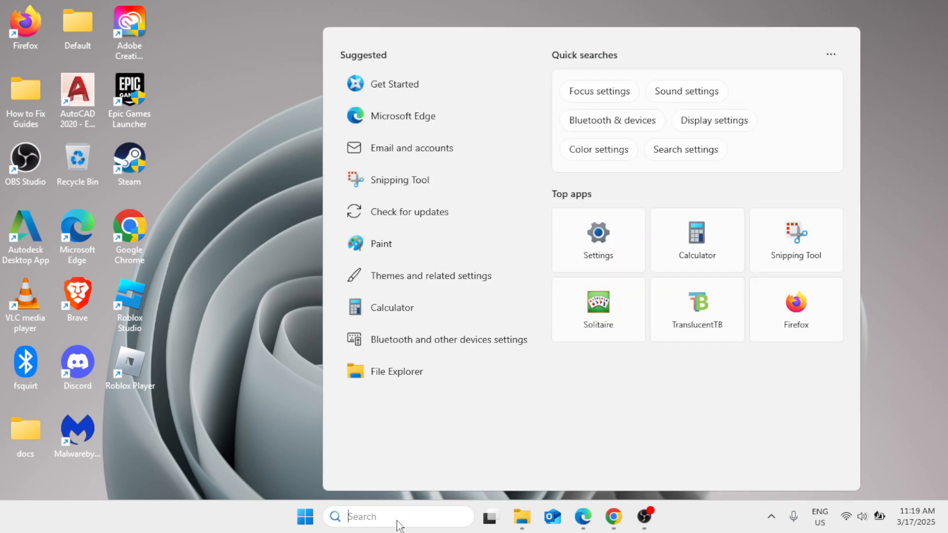
{"action": "type", "text": "firew"}
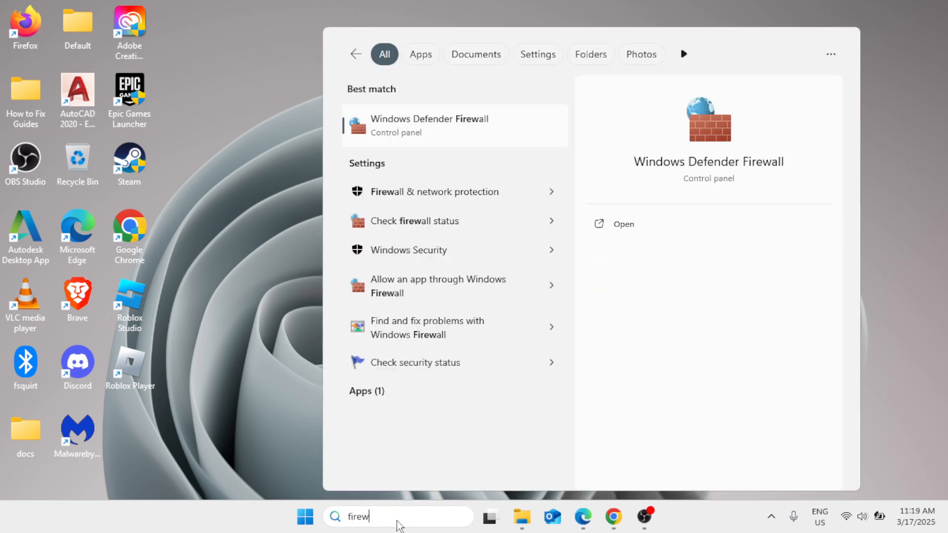
{"action": "type", "text": "all"}
{"action": "left_click", "coordinate": [451, 125]}
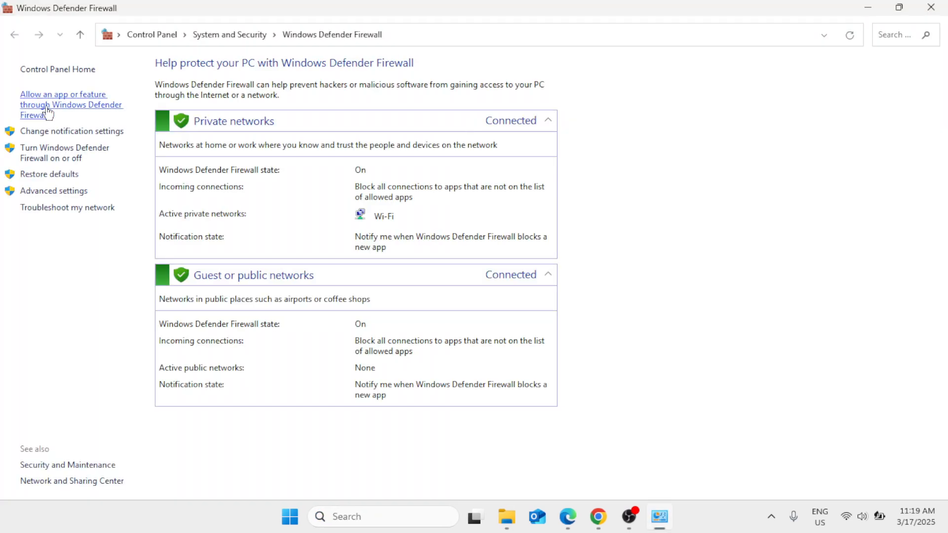
{"action": "left_click", "coordinate": [47, 105]}
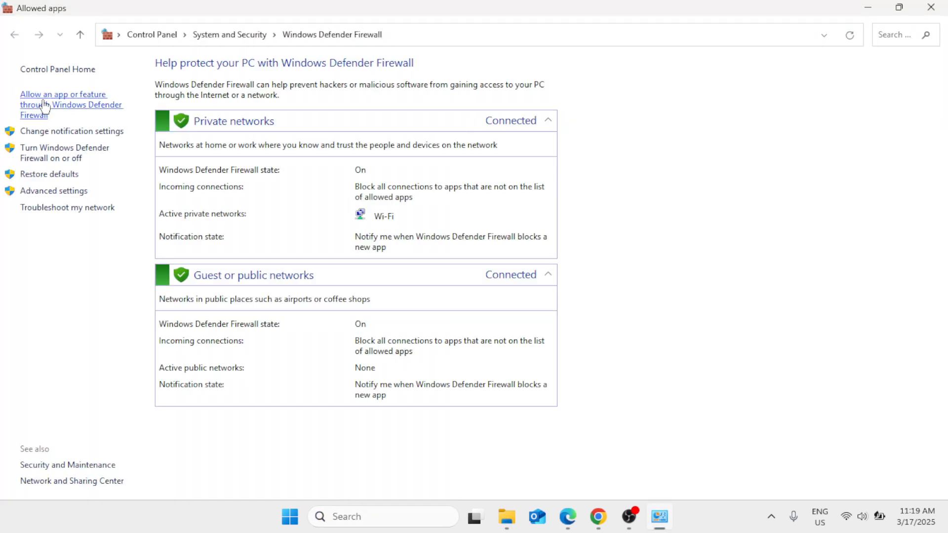
- Unlock the allowed apps settings and browse for another app to allow through the firewall
{"action": "left_click", "coordinate": [634, 112]}
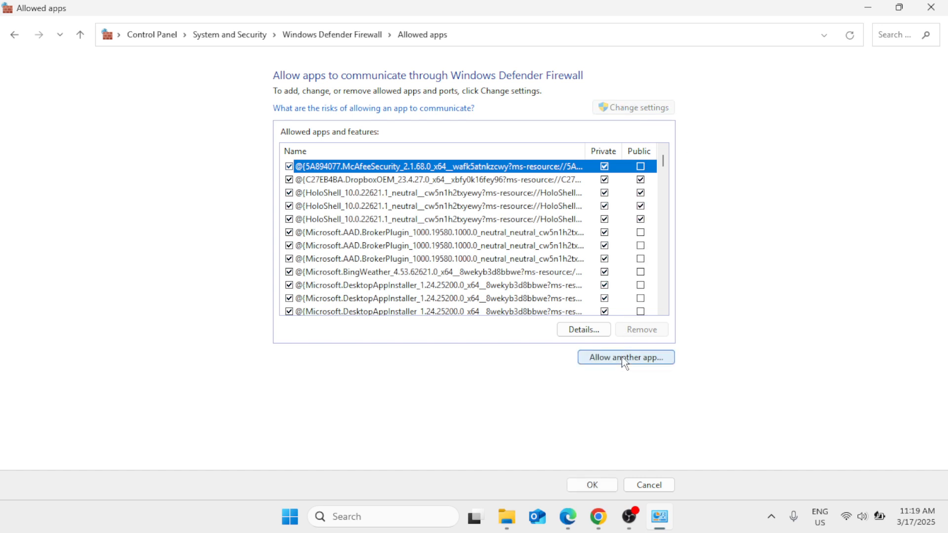
{"action": "left_click", "coordinate": [625, 357]}
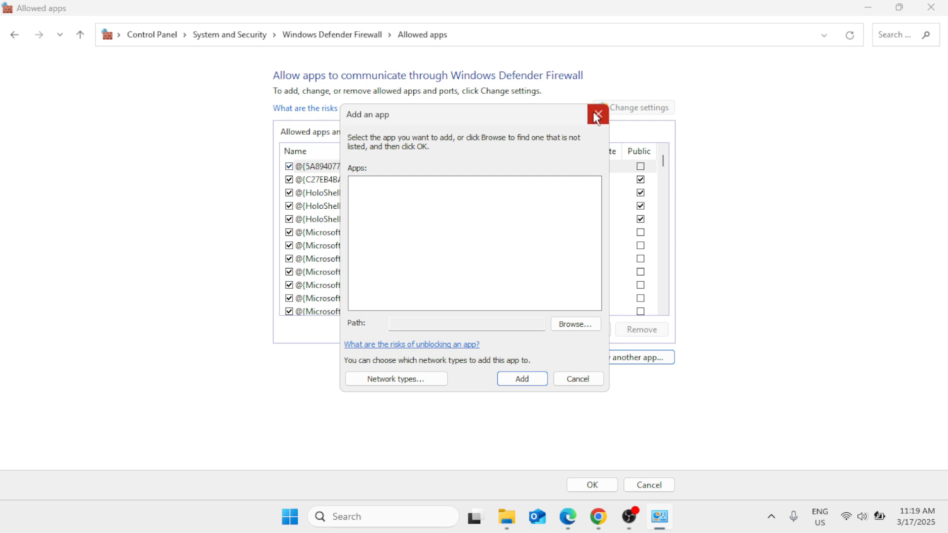
{"action": "left_click", "coordinate": [571, 323]}
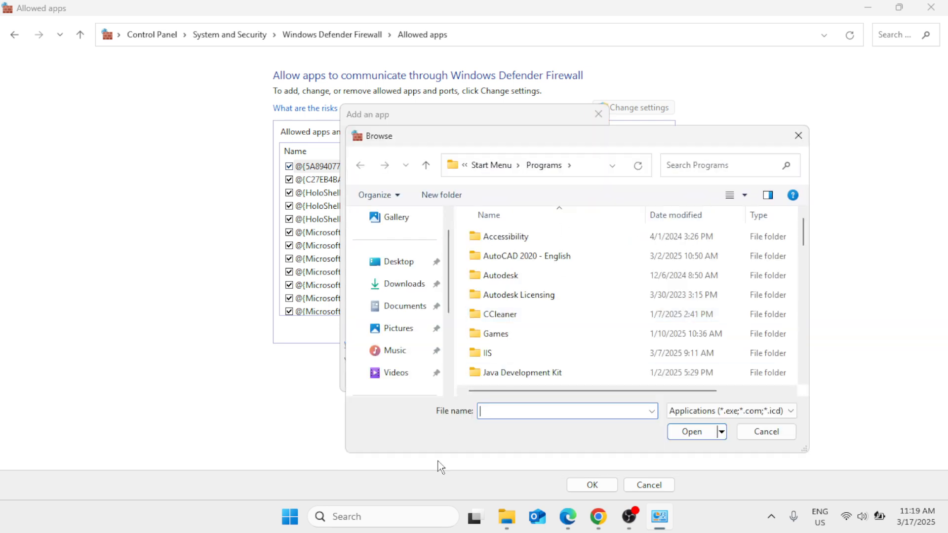
- Search Windows for "outlook", open the file location of Outlook (classic), and copy its folder path
{"action": "left_click", "coordinate": [389, 525]}
{"action": "type", "text": "outlook"}
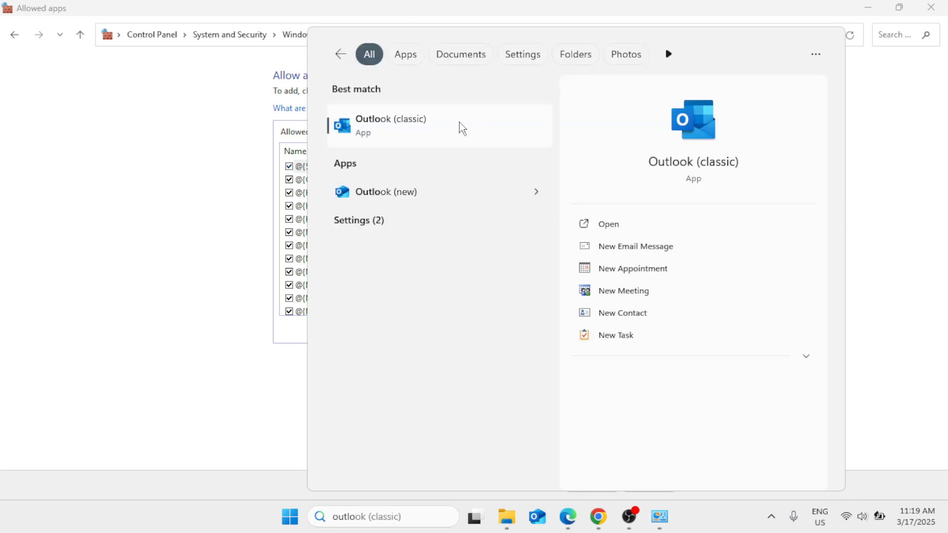
{"action": "right_click", "coordinate": [459, 124]}
{"action": "left_click", "coordinate": [514, 168]}
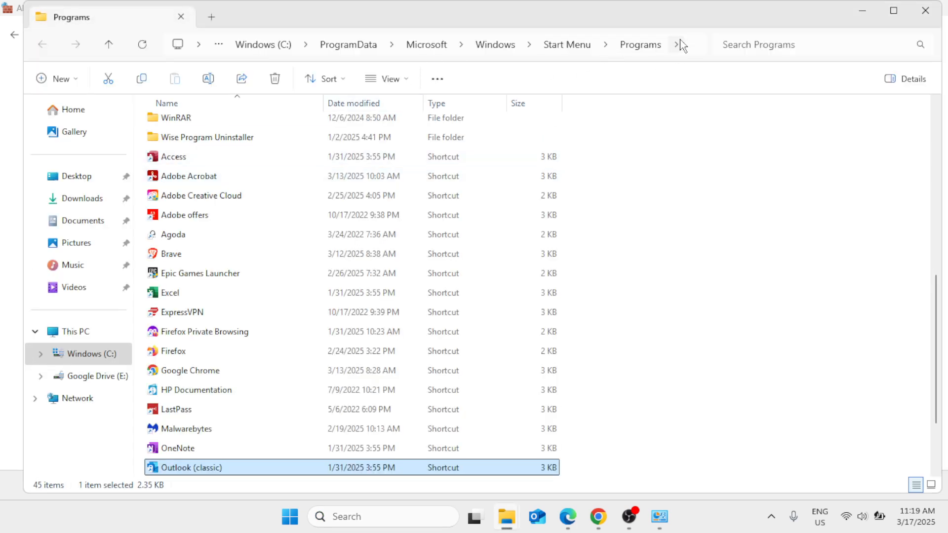
{"action": "left_click", "coordinate": [690, 47]}
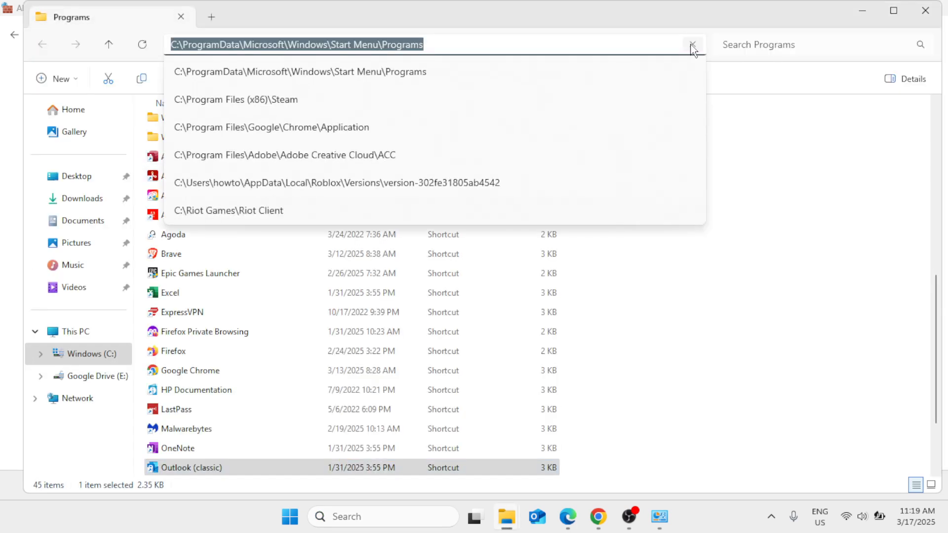
{"action": "left_click", "coordinate": [925, 10]}
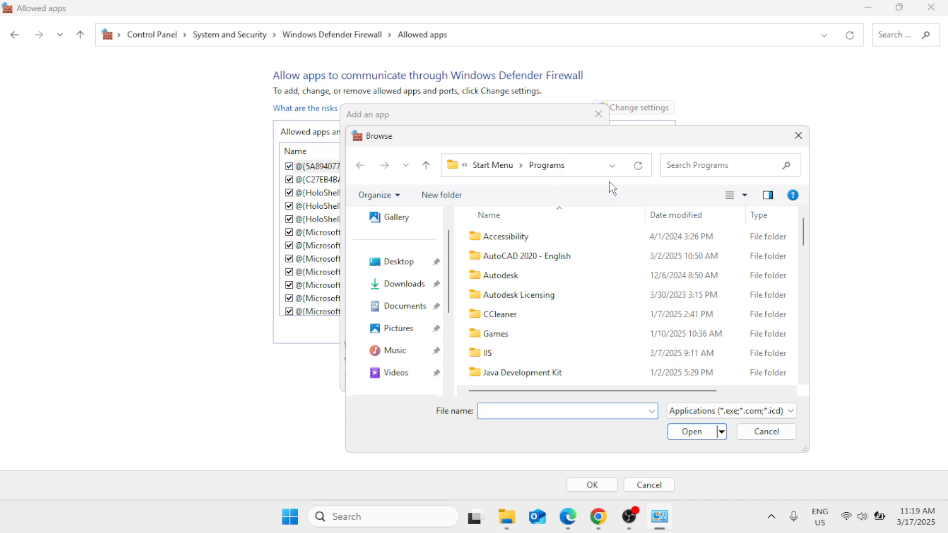
- Browse to C:\ProgramData\Microsoft\Windows\Start Menu\Programs in the firewall's app browser and choose Outlook (classic) as the app
{"action": "left_click", "coordinate": [586, 166]}
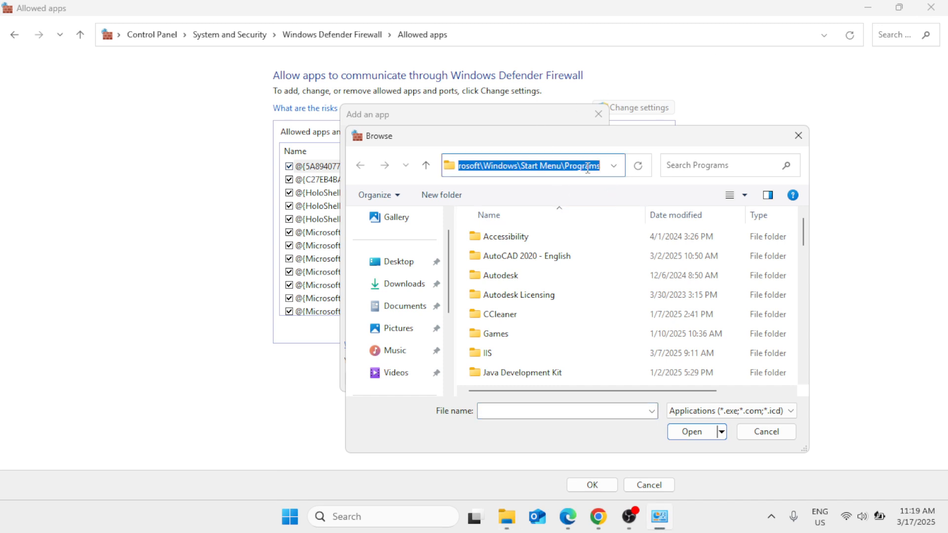
{"action": "key", "text": "BackSpace"}
{"action": "key", "text": "ctrl+v"}
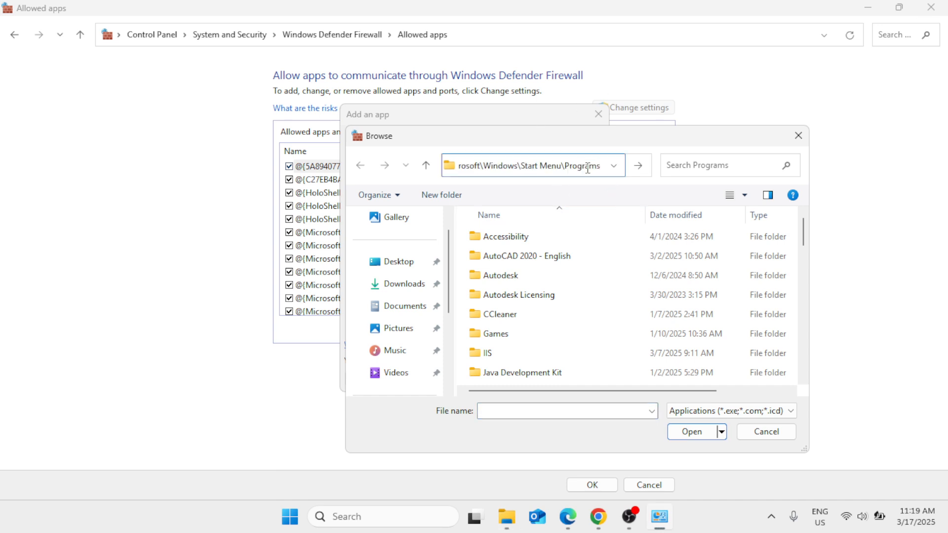
{"action": "left_click", "coordinate": [643, 166]}
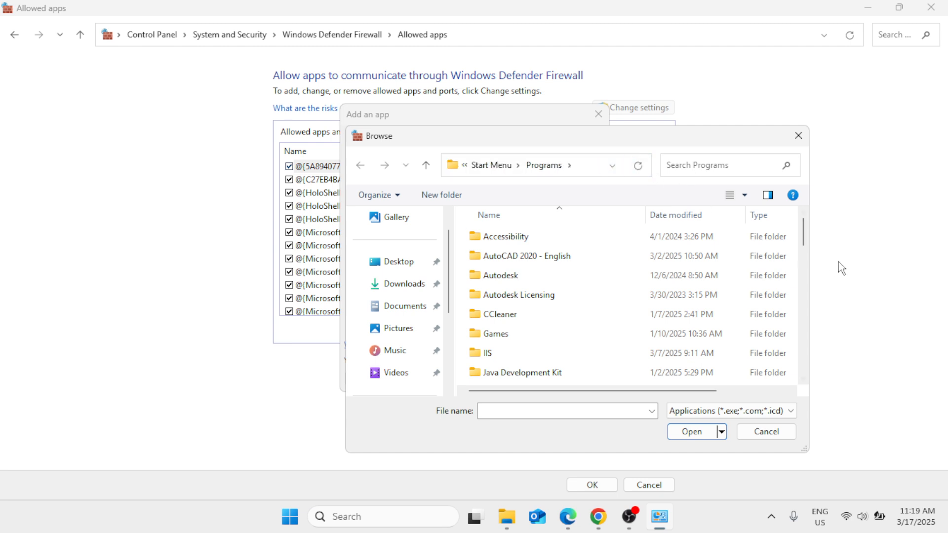
{"action": "left_click_drag", "start_coordinate": [805, 243], "coordinate": [823, 359]}
{"action": "left_click", "coordinate": [538, 330]}
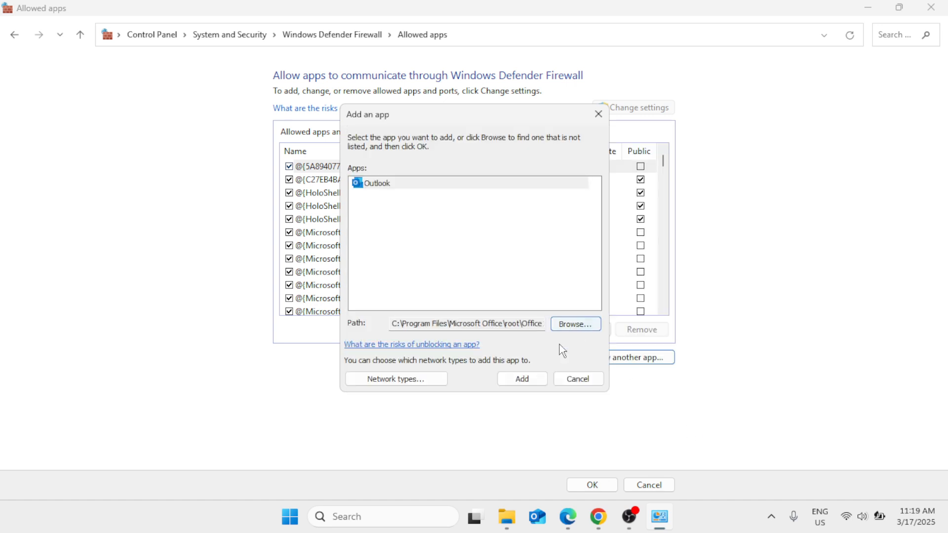
- Try to add Outlook to the firewall's allowed apps, and close the add-app dialog
{"action": "left_click", "coordinate": [524, 382]}
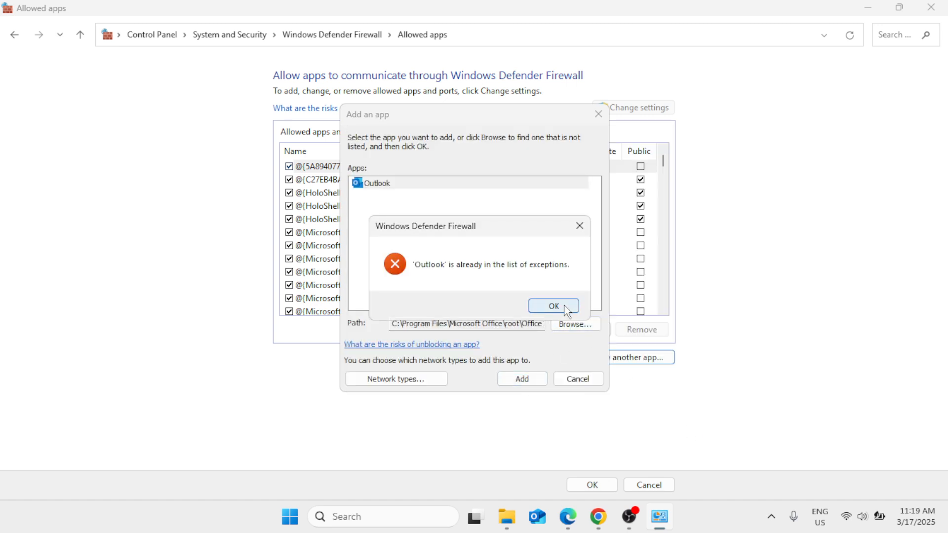
{"action": "left_click", "coordinate": [567, 310]}
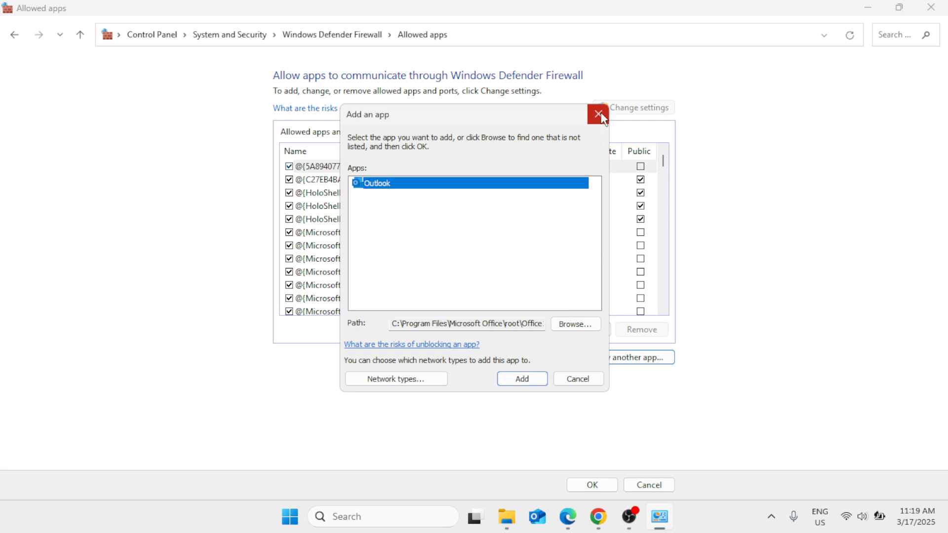
{"action": "left_click", "coordinate": [598, 114]}
- Check Outlook's private and public network access in the allowed apps list, accept the settings, and close Windows Defender Firewall
{"action": "left_click_drag", "start_coordinate": [666, 168], "coordinate": [666, 267]}
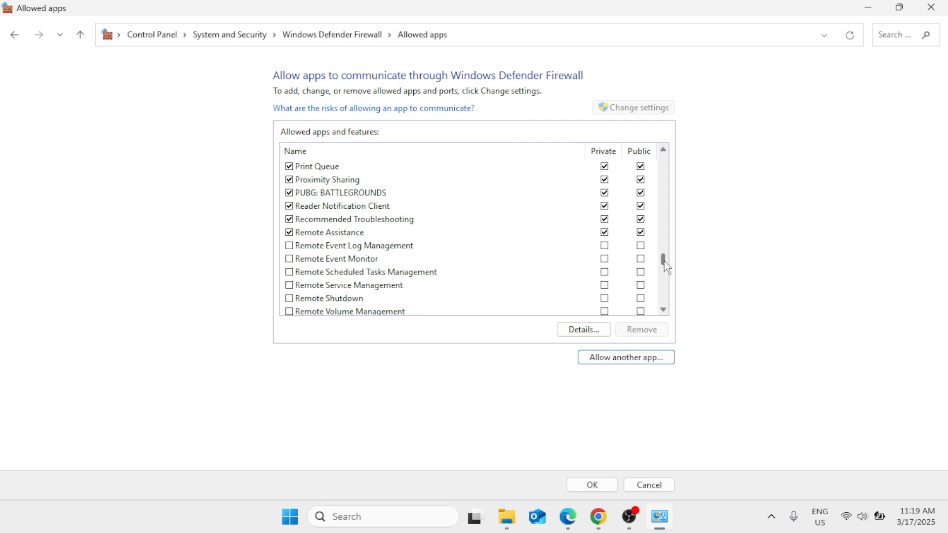
{"action": "left_click_drag", "start_coordinate": [666, 267], "coordinate": [664, 262]}
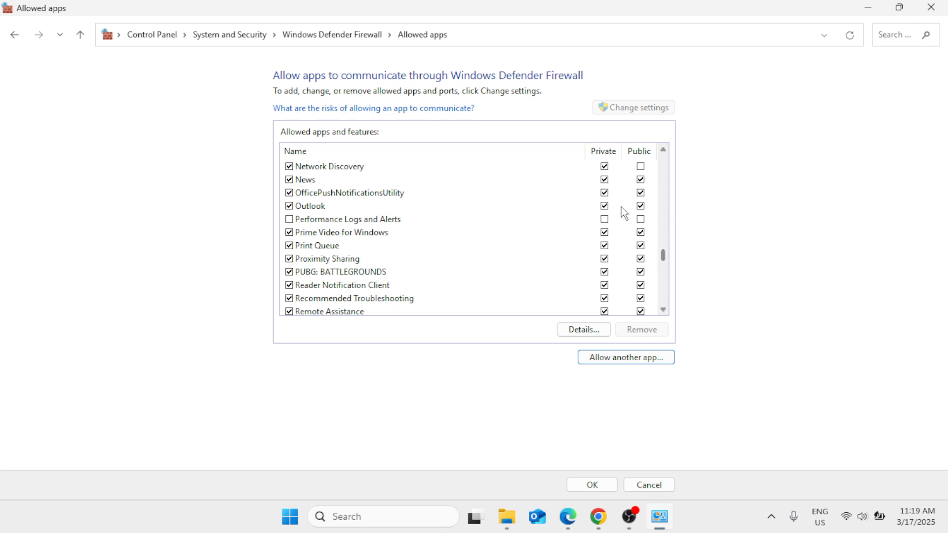
{"action": "left_click", "coordinate": [603, 486]}
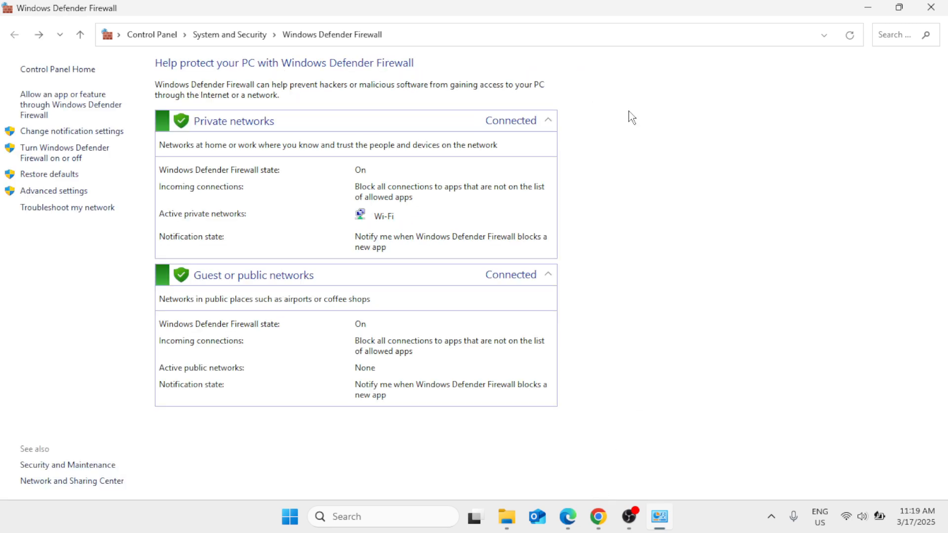
{"action": "left_click", "coordinate": [931, 7]}
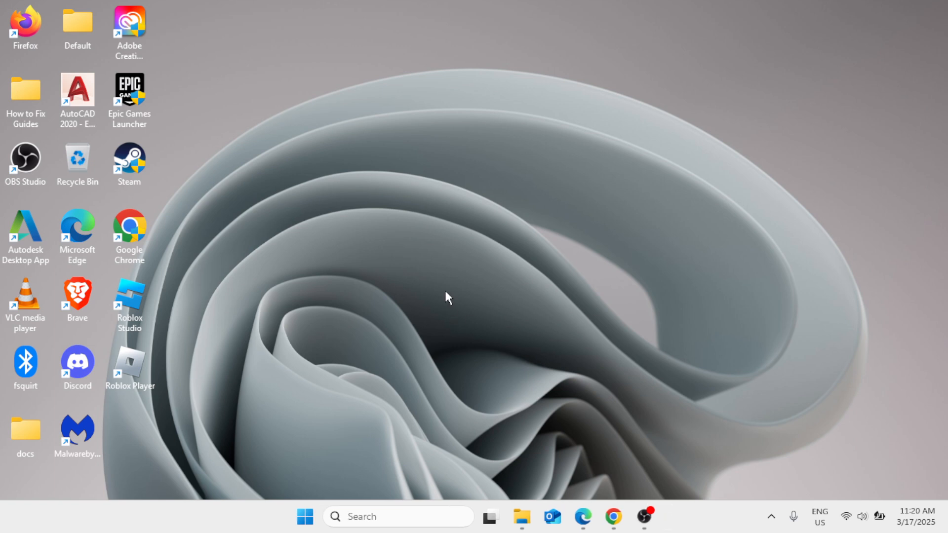